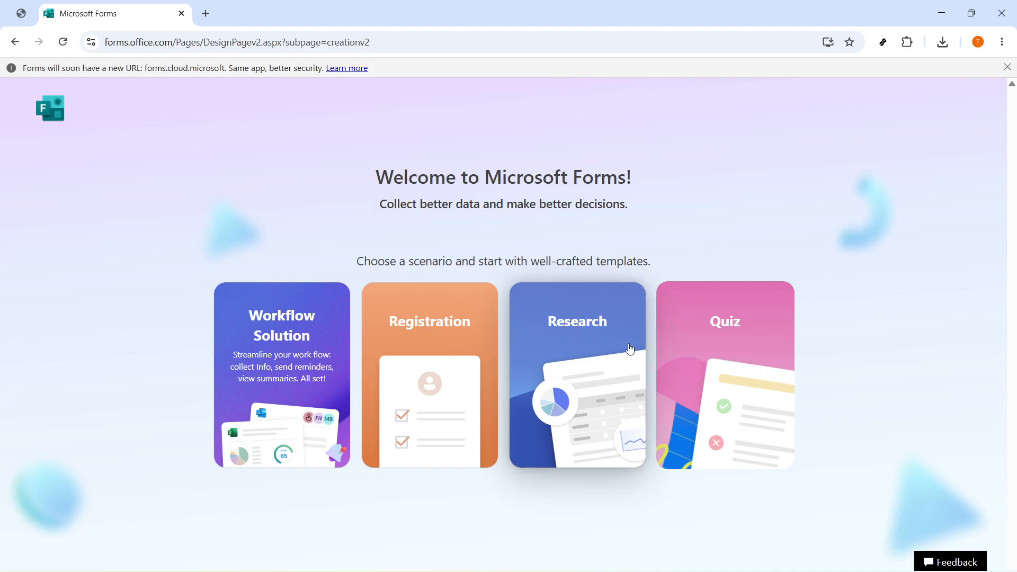
Step: Start a new form from the Research scenario without using a template and title it "Customer Support Feedback"
left_click(589, 328)
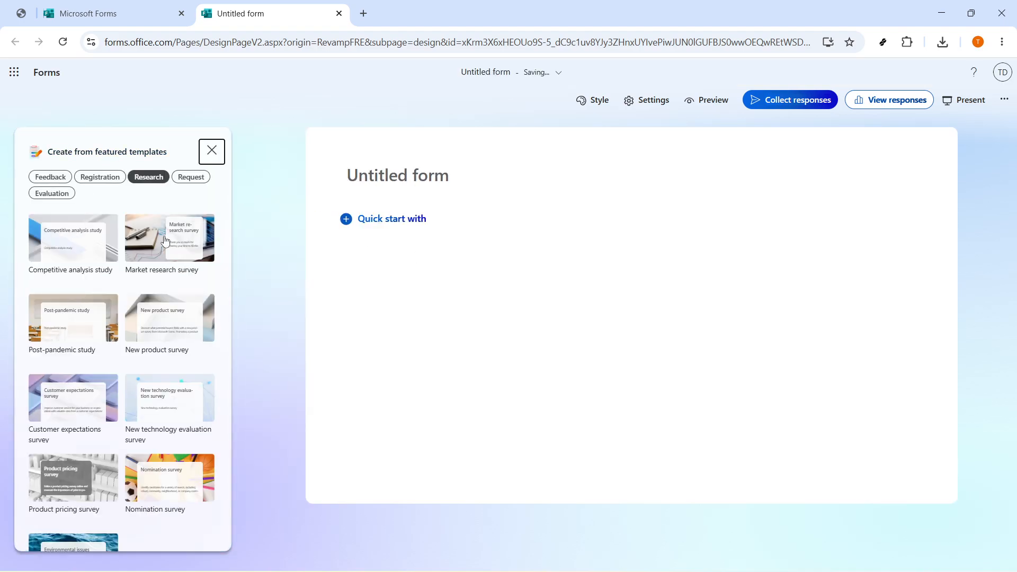
left_click(211, 153)
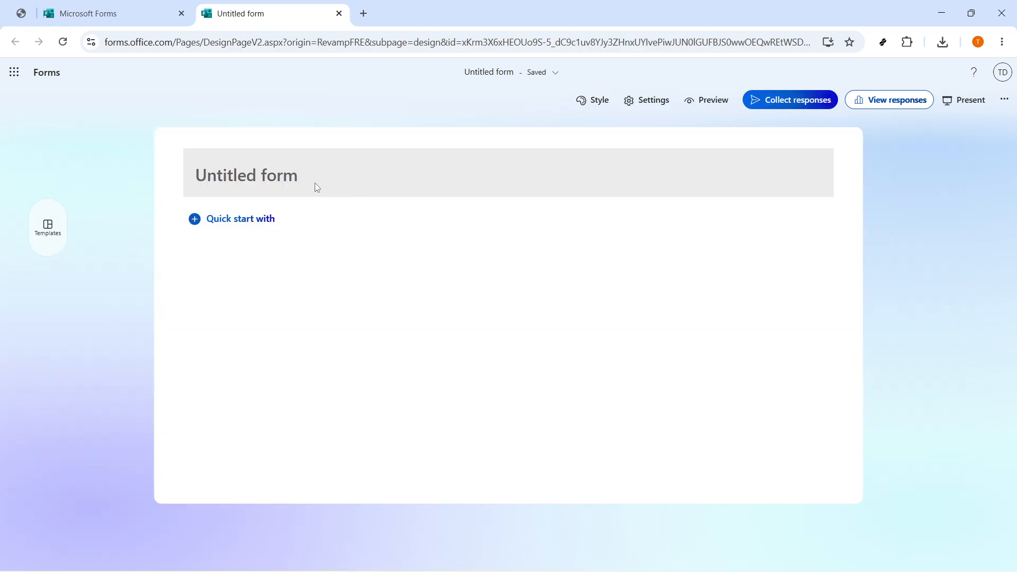
left_click(304, 184)
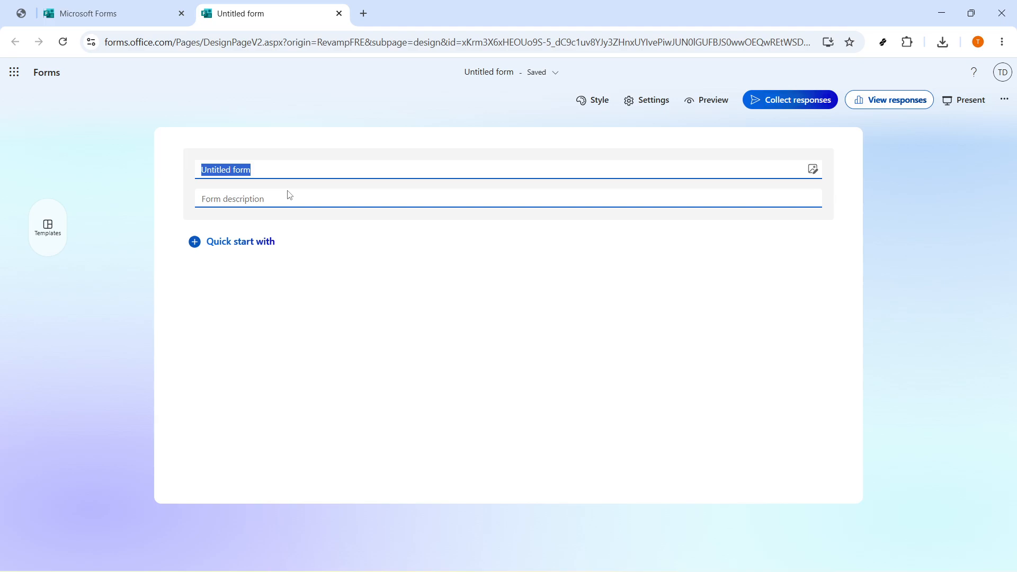
type("Custo")
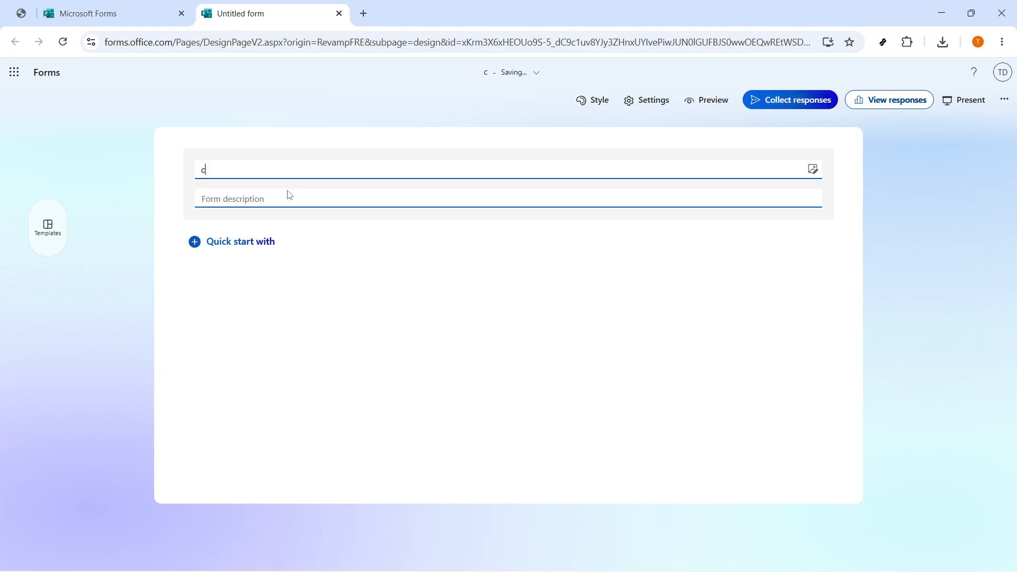
type("mer Suppi")
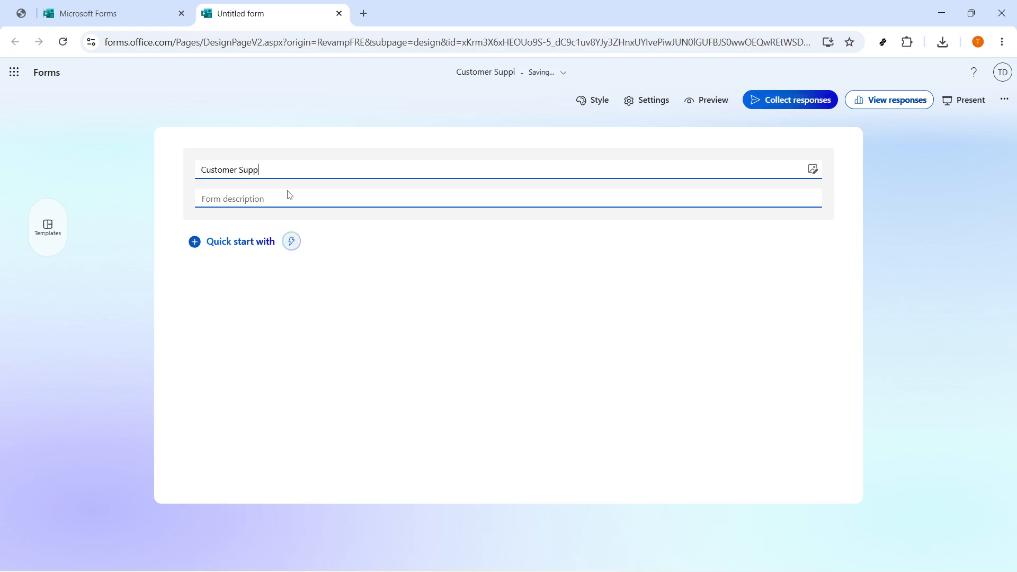
key("BackSpace")
type("ort Feedback")
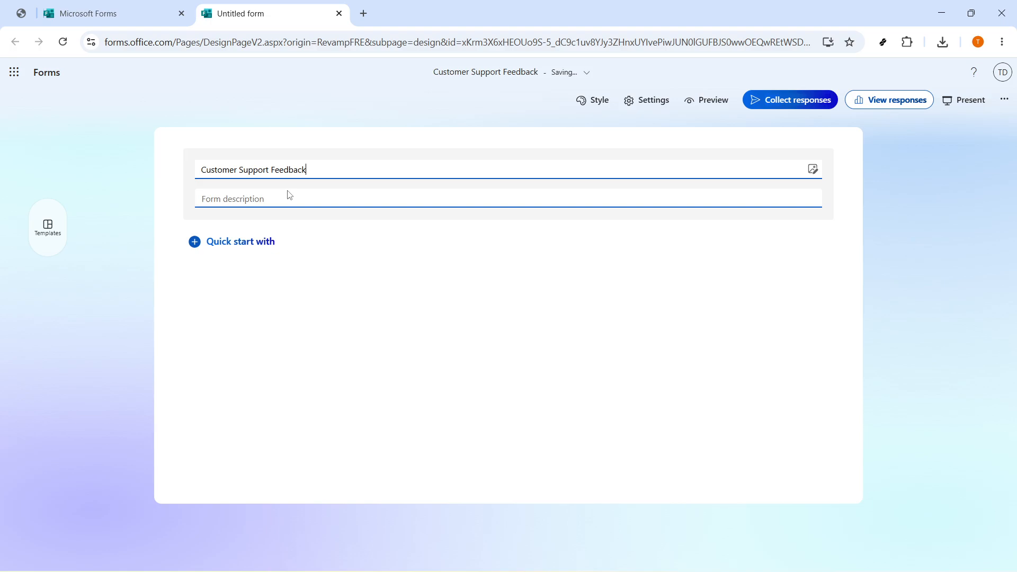
Step: Make the form title bold and enter the description "Rate your experience with our support team."
triple_click(274, 175)
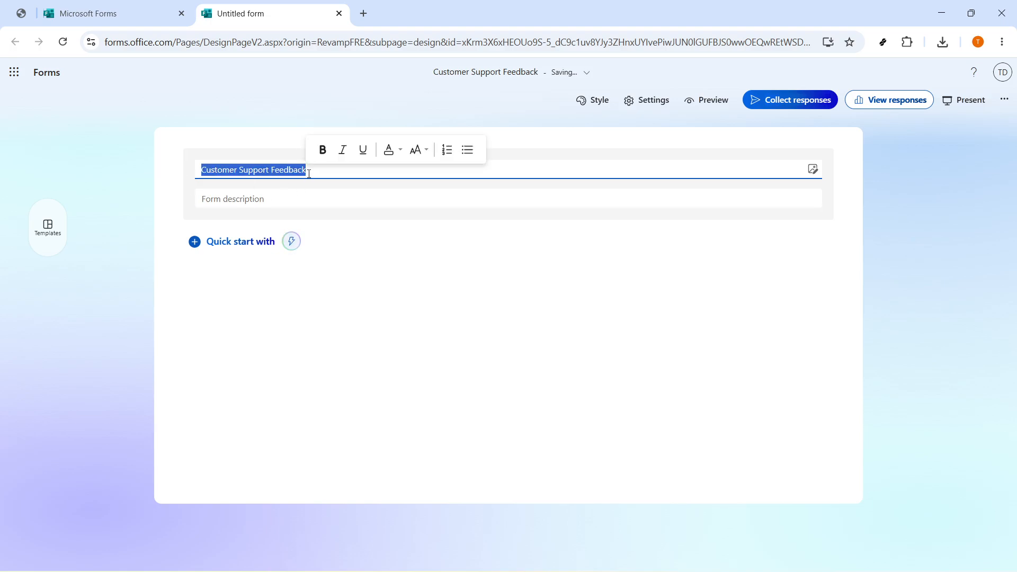
left_click(322, 150)
left_click(250, 201)
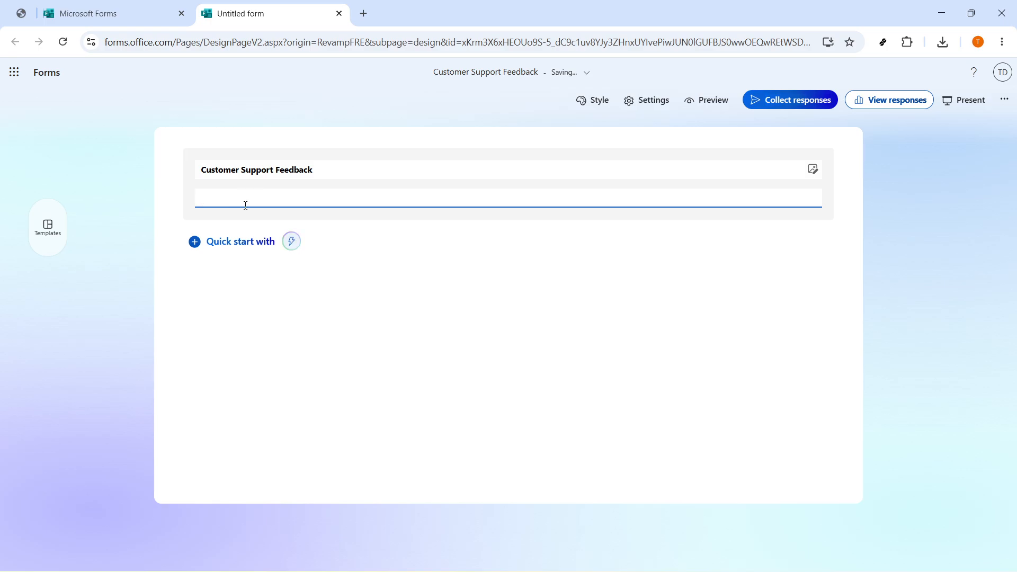
type("Rate your experience with our support team.")
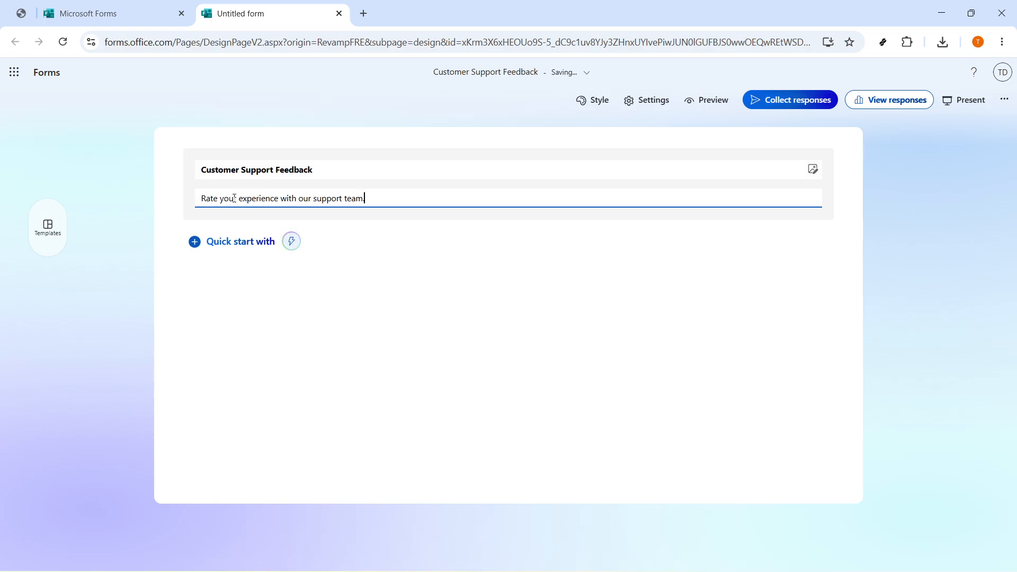
left_click_drag(389, 203, 177, 199)
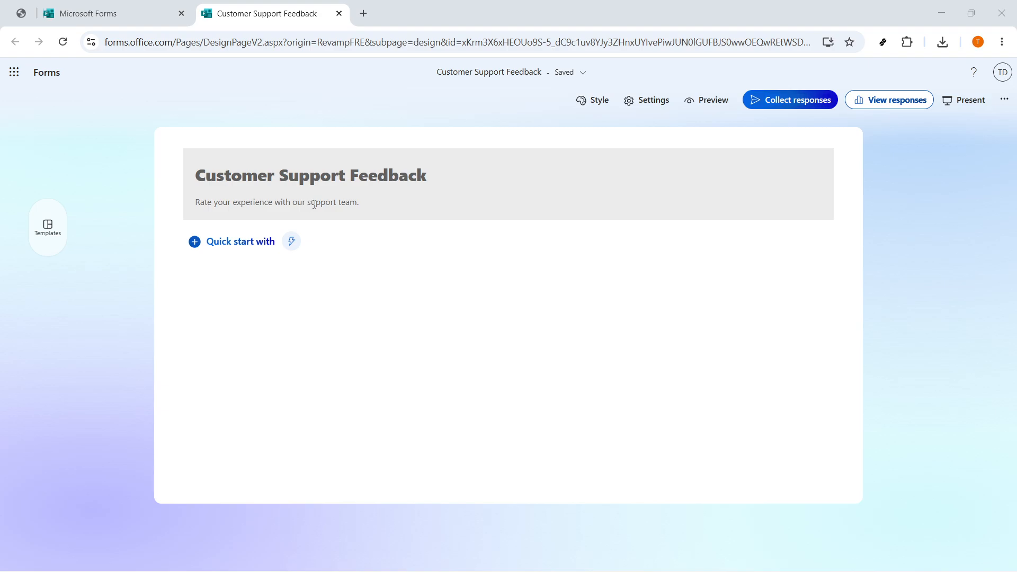
Step: Add a Likert question with the text "How much do you agree with each statement?"
left_click(242, 243)
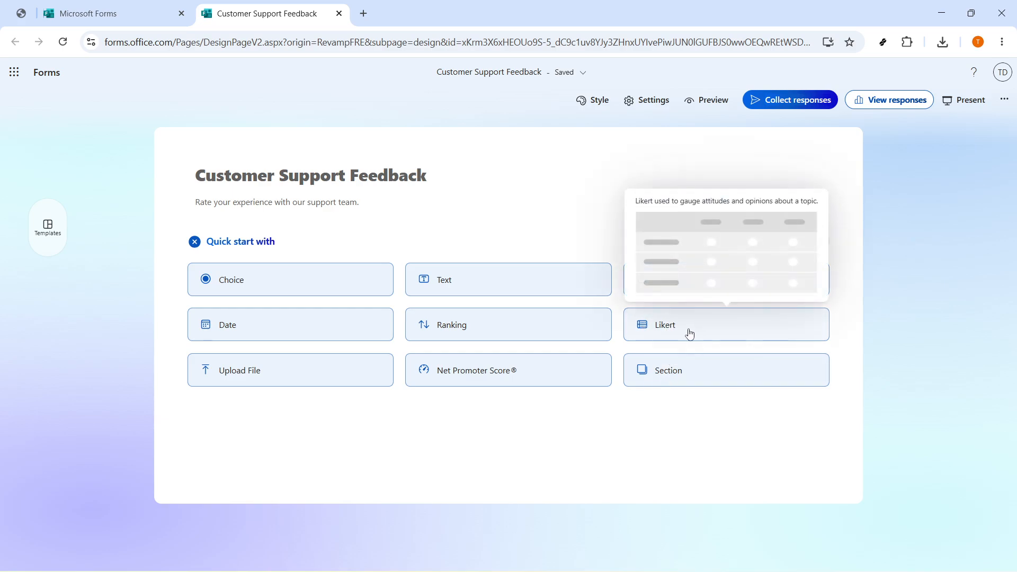
left_click(706, 339)
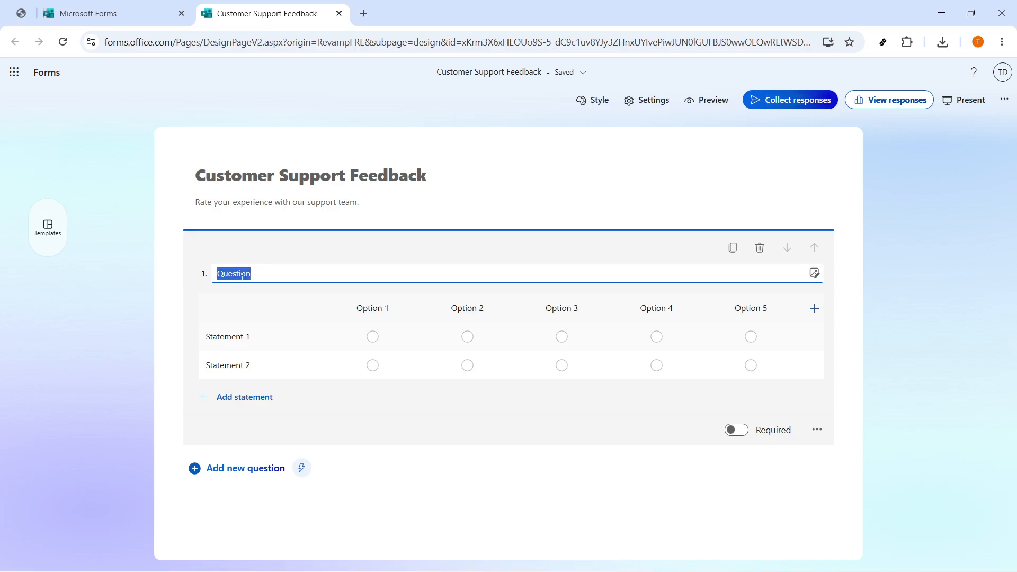
type("How much do you agree with each statement?")
key("ctrl+a")
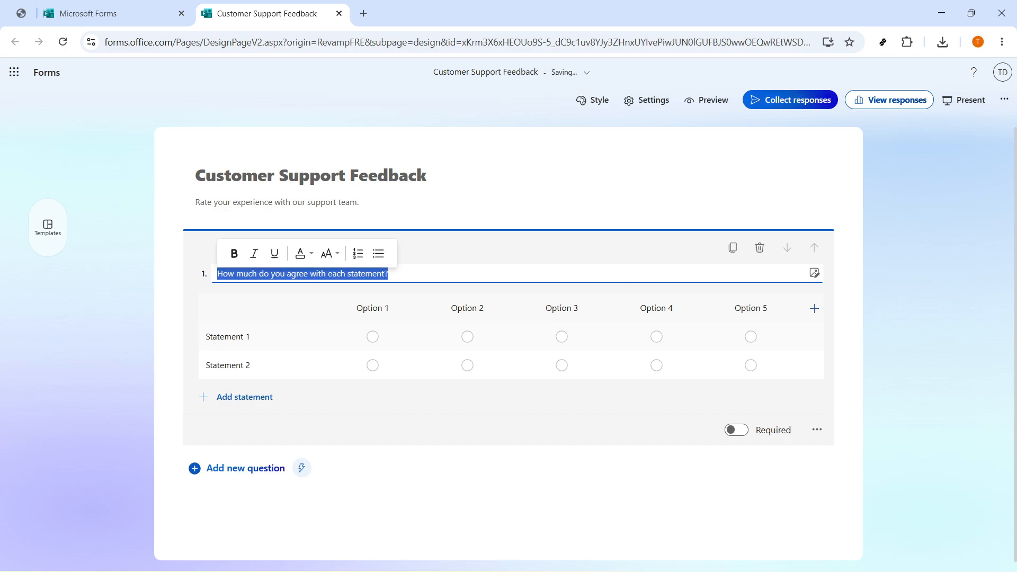
key("alt+Tab")
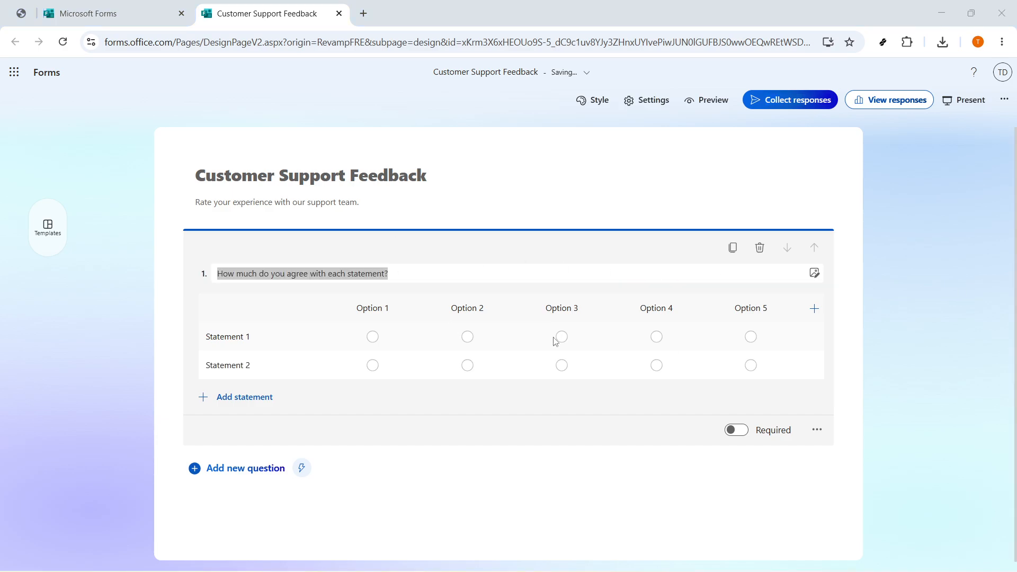
triple_click(279, 272)
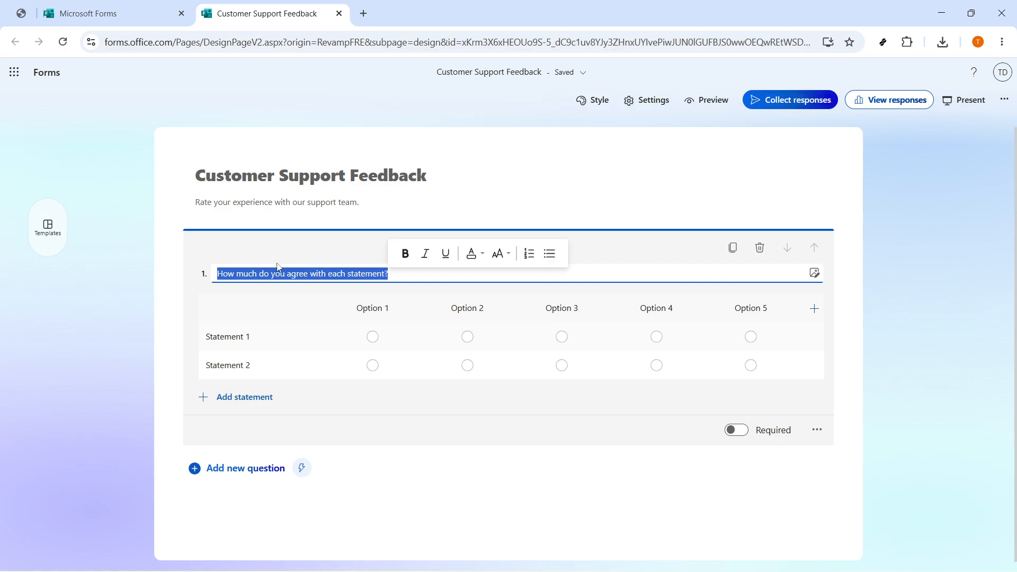
left_click(266, 299)
Step: Set the first statement to "The support team answered my question clearly." and the second to "The response time was reasonable."
left_click(231, 336)
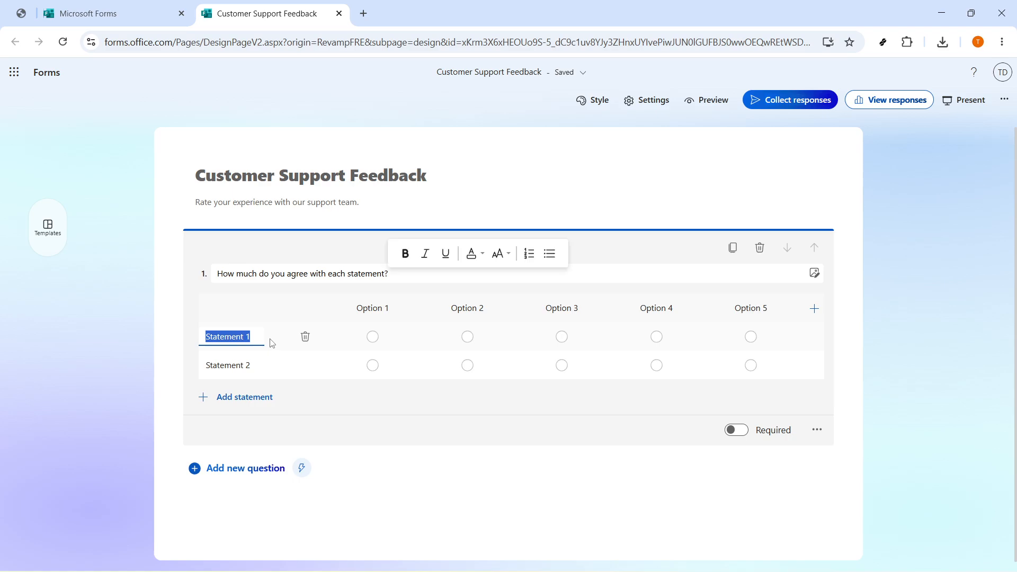
type("The")
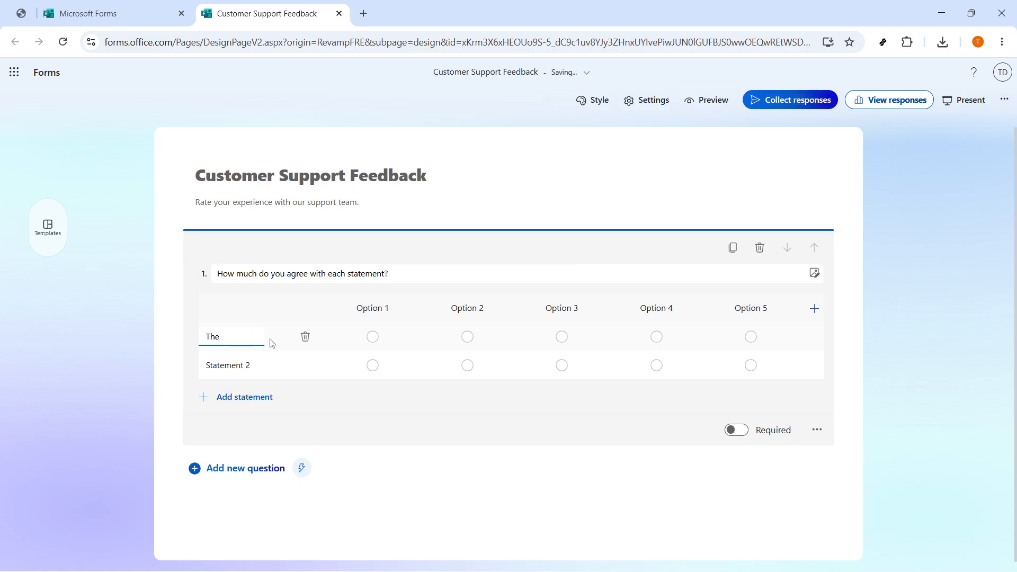
key("ctrl+a")
type("The support team answered my question clearly.")
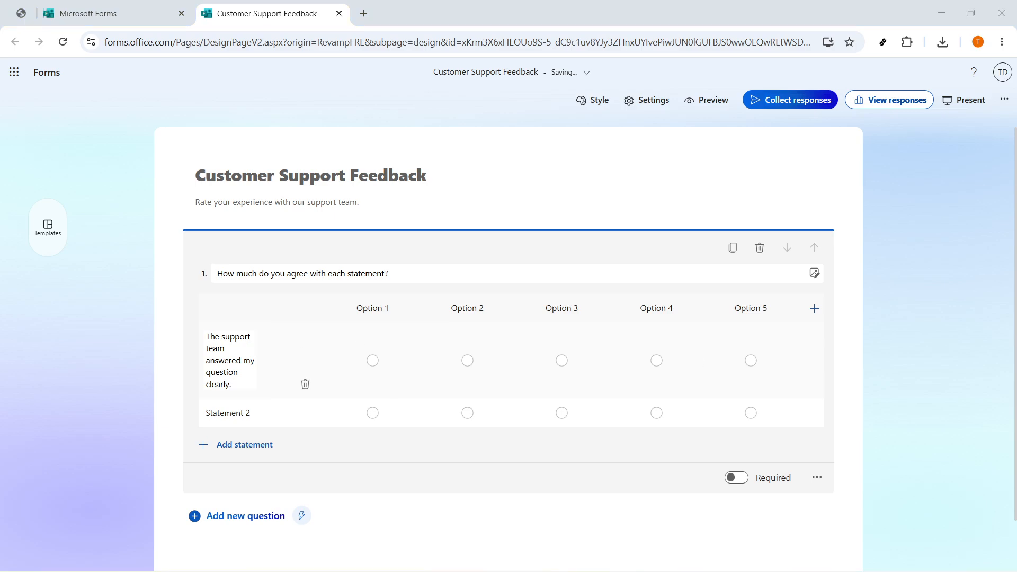
left_click(215, 412)
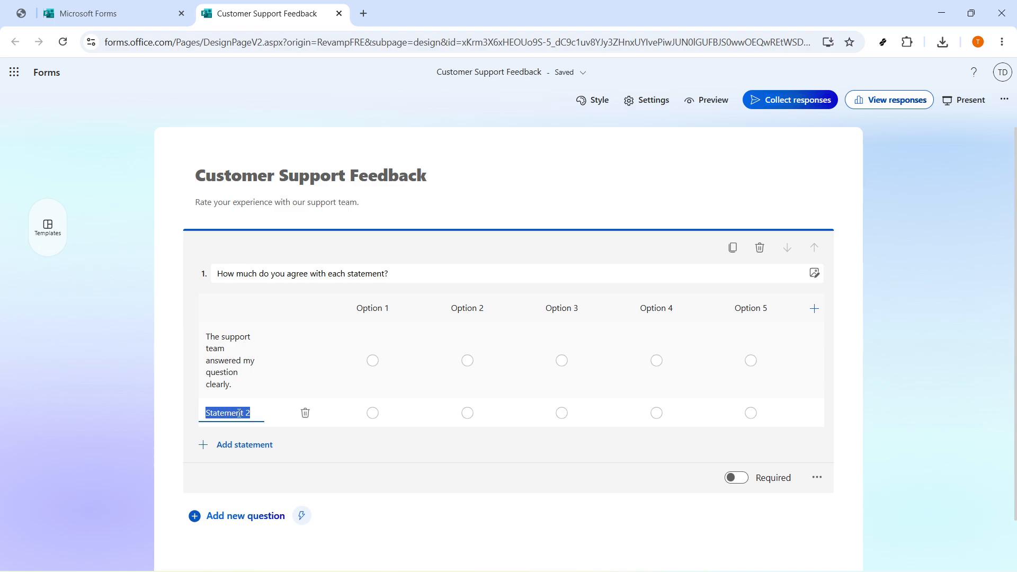
type("The")
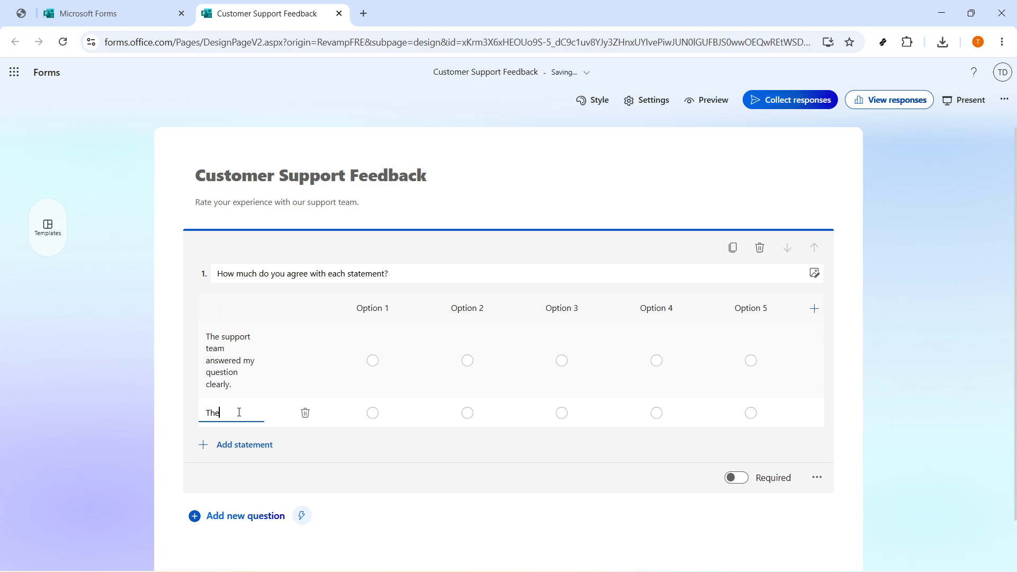
type(" response time was reasonable.")
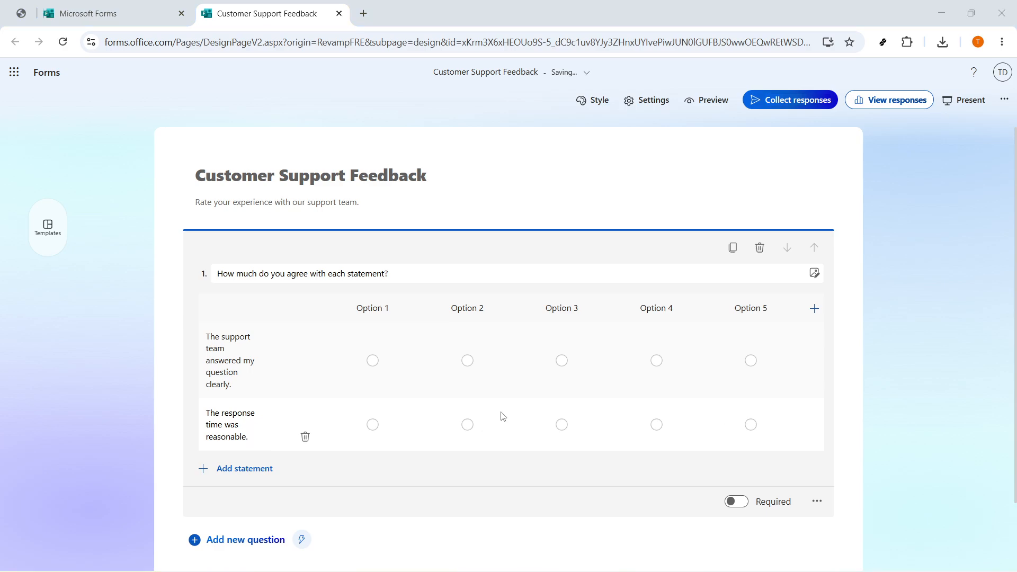
Step: Add a third statement to the Likert question reading "I would contact support again if I needed help."
left_click(234, 470)
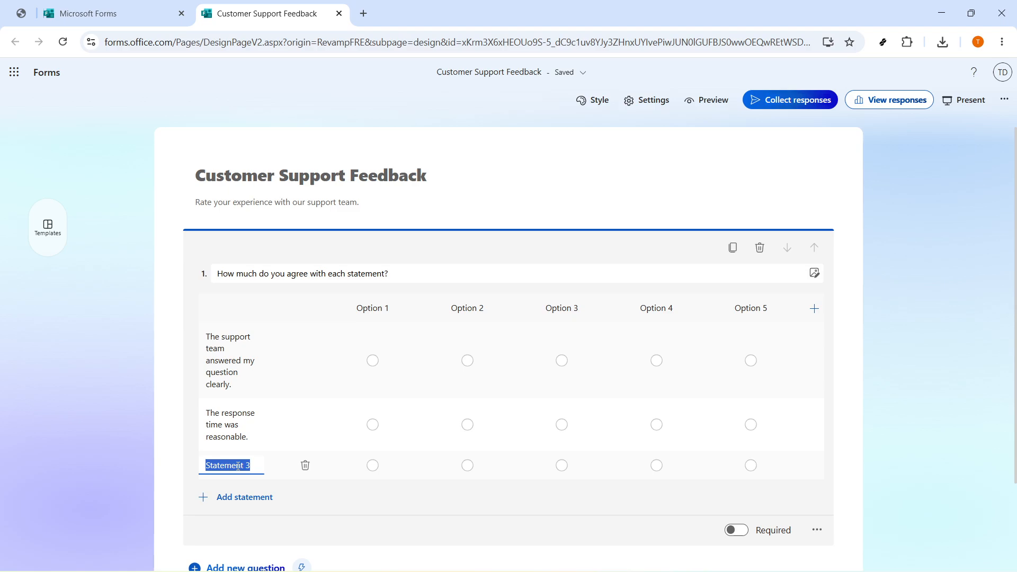
type("I would contact support again if I needed help.")
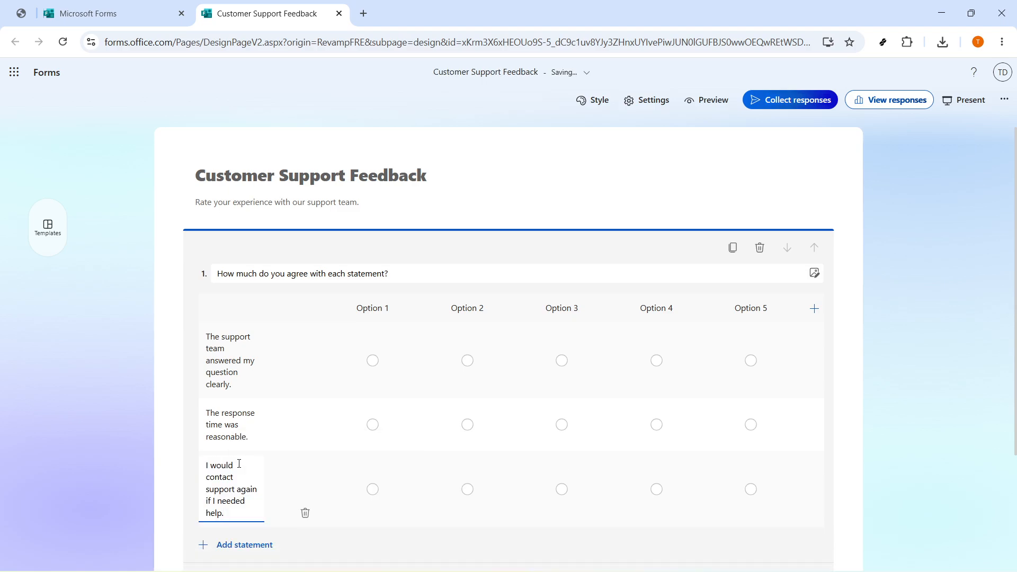
left_click(228, 353)
left_click(228, 425)
left_click(233, 477)
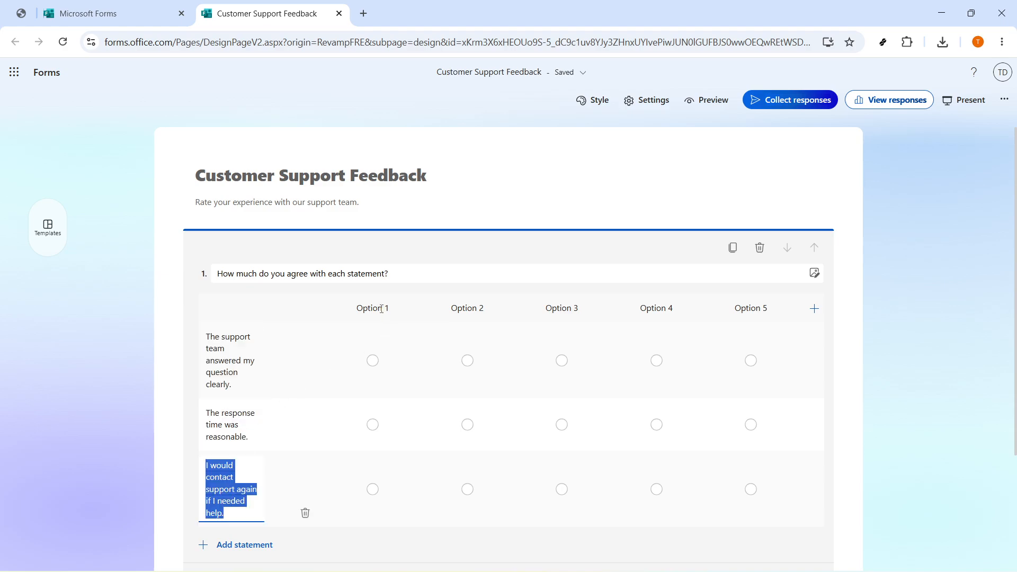
Step: Rename the first answer option of the Likert scale to "Strongly Disagree"
left_click(364, 319)
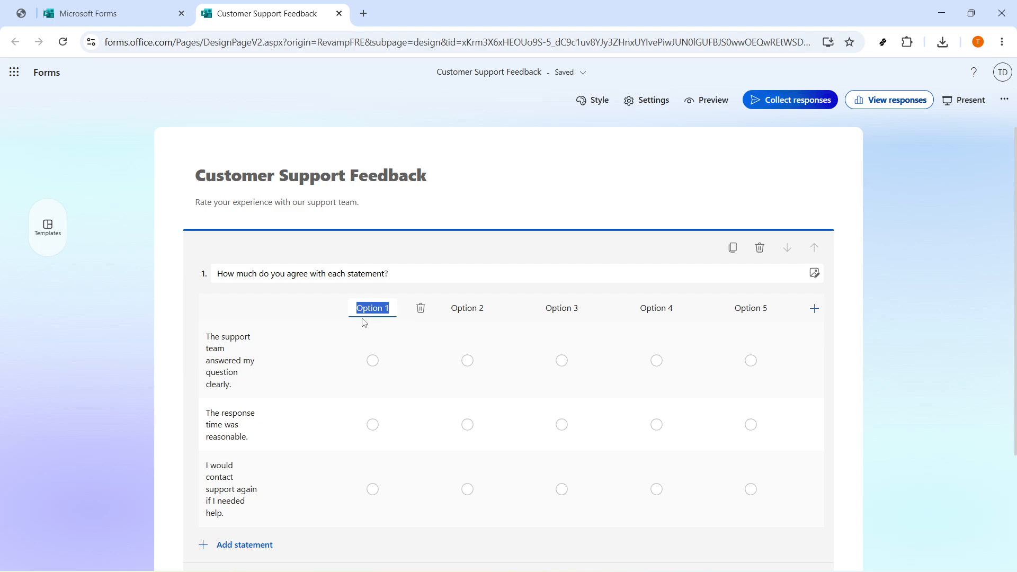
type("St")
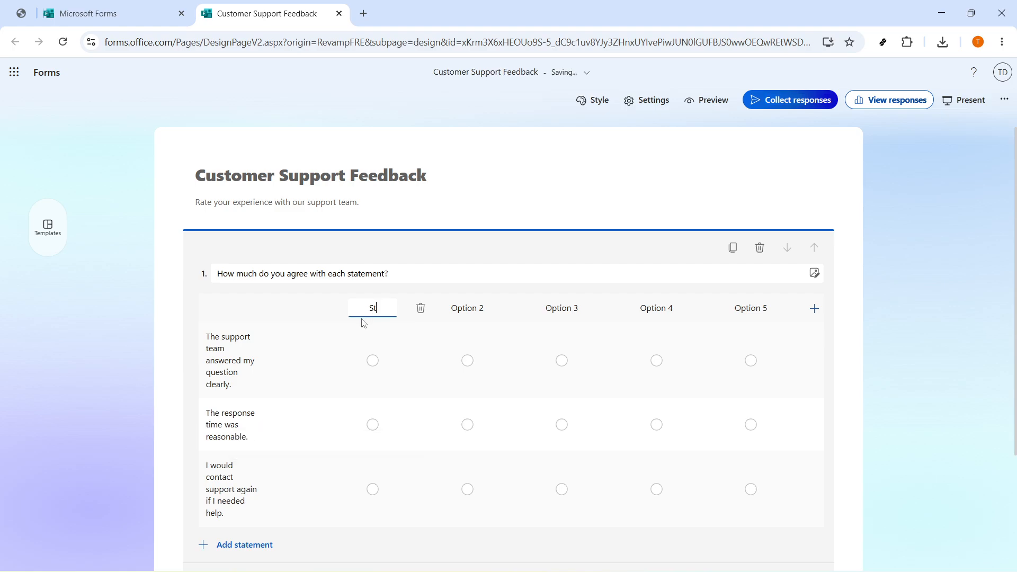
type("ri")
key("BackSpace")
type("ongly")
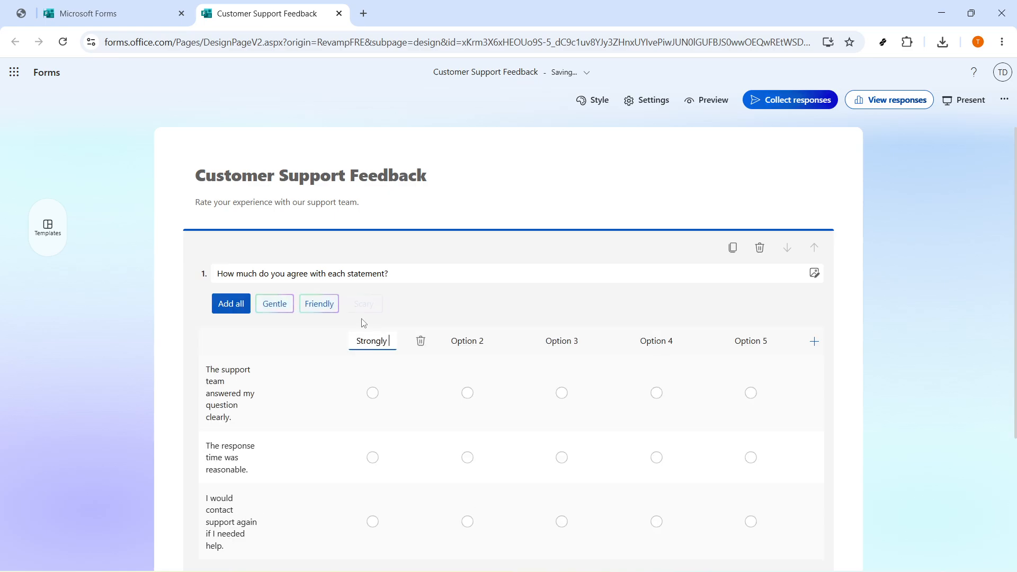
type(" Disagree")
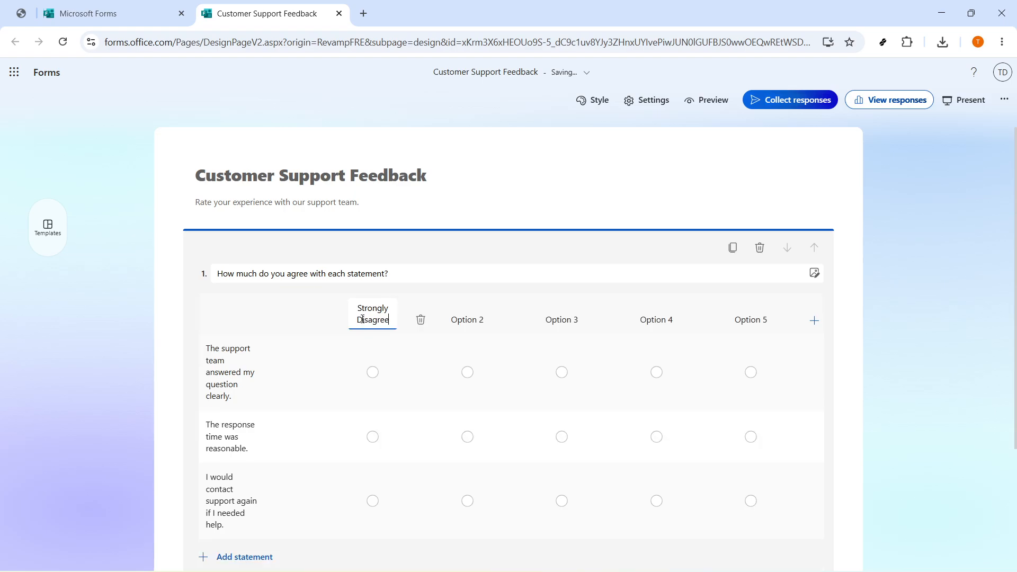
Step: Rename the second, third and fourth answer options of the Likert scale to "Disagree", "Neutral" and "Agree"
left_click(468, 352)
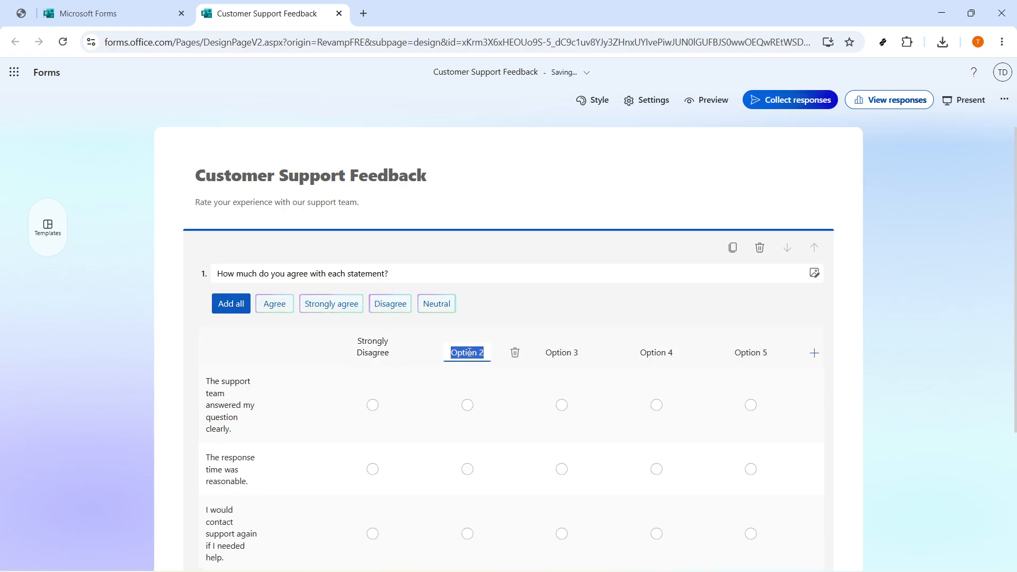
type("Disagree")
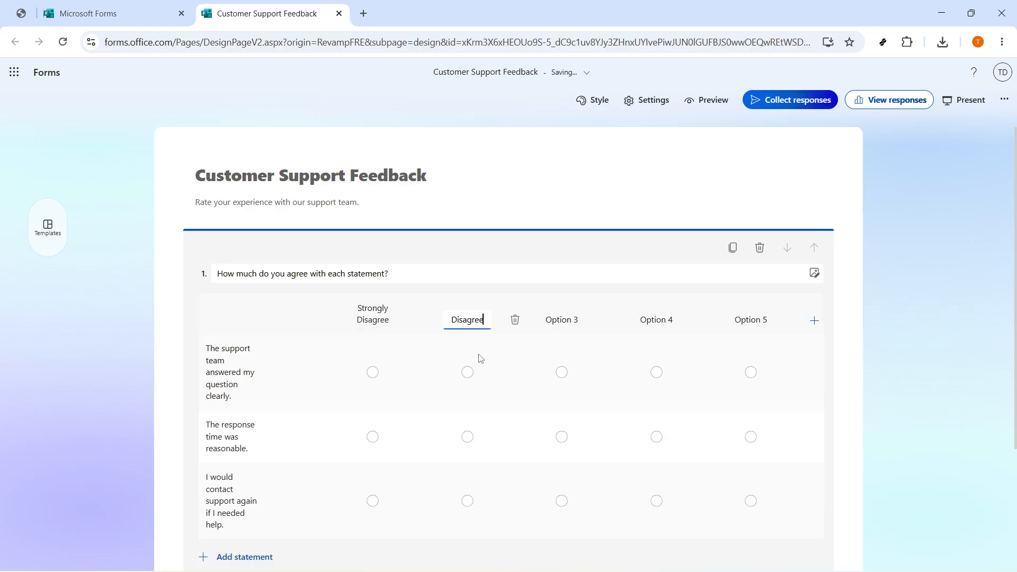
left_click(551, 320)
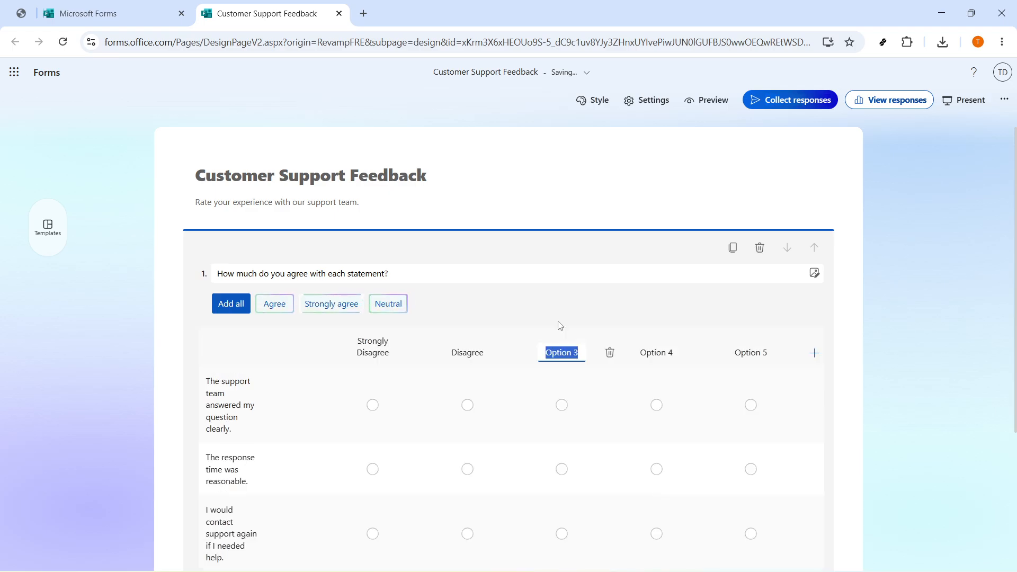
type("Neutral")
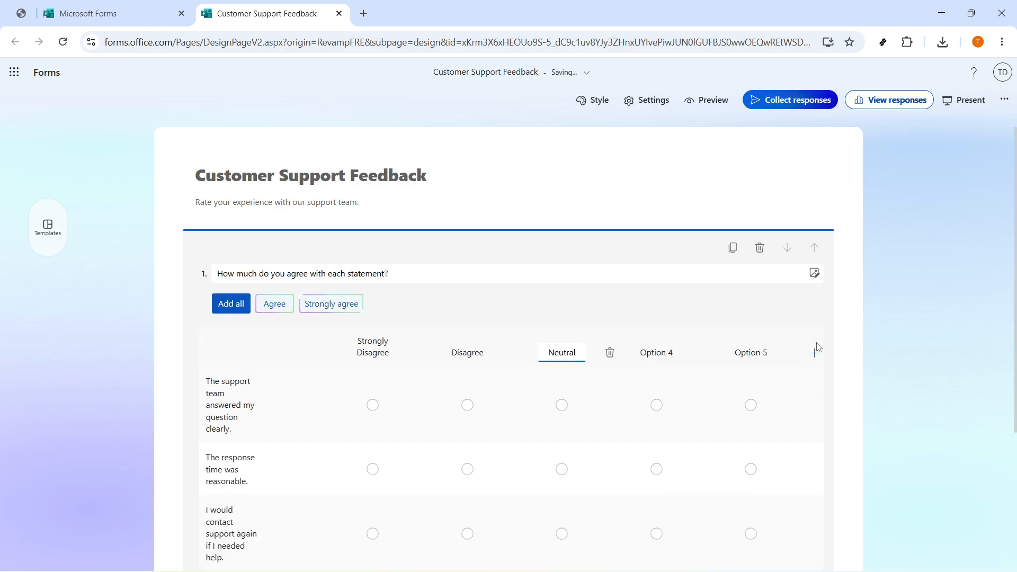
left_click(652, 350)
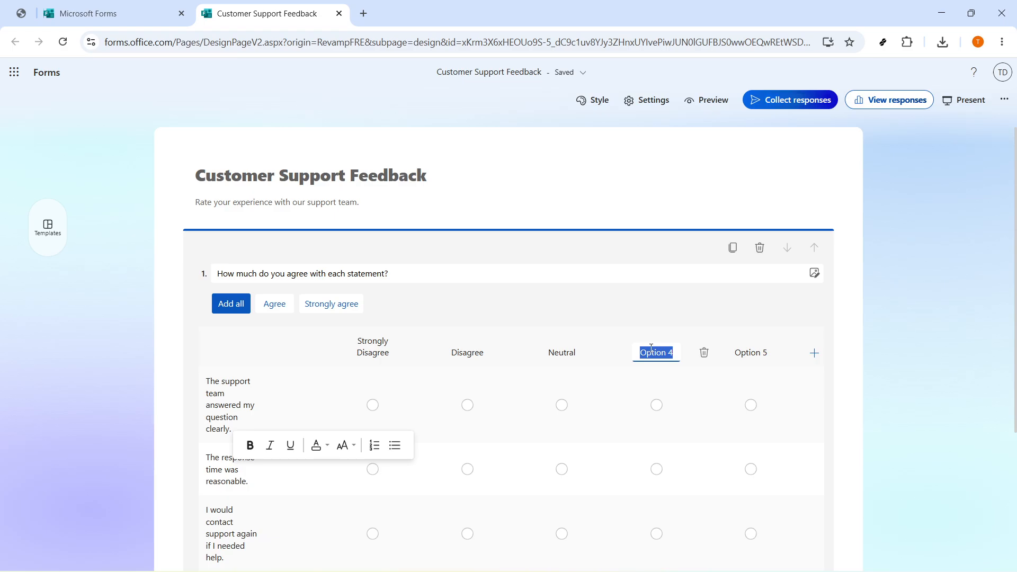
type("Agree")
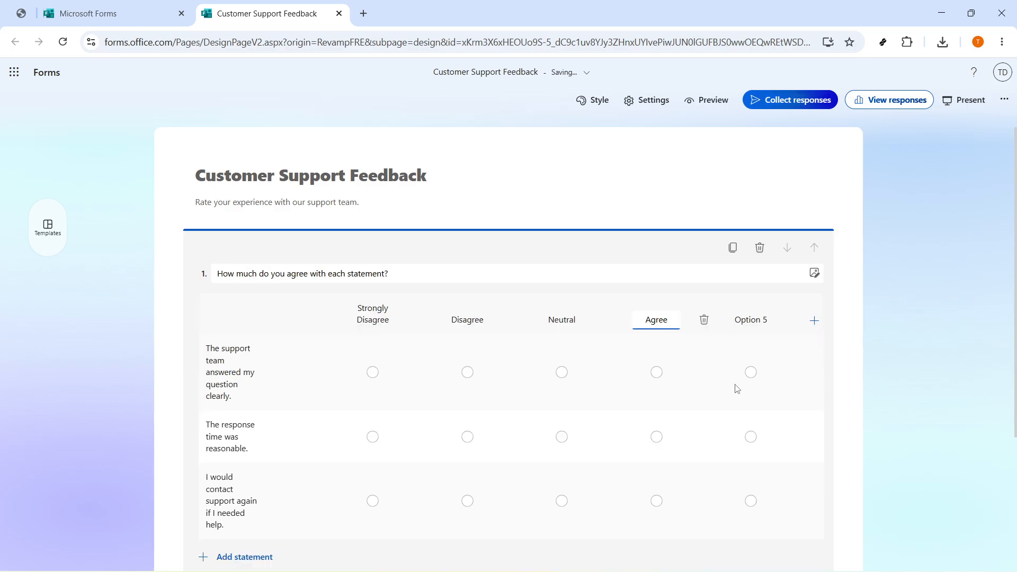
Step: Rename the fifth answer option of the Likert scale to "Strongly Agree" and finish editing the question
left_click(752, 351)
type("S")
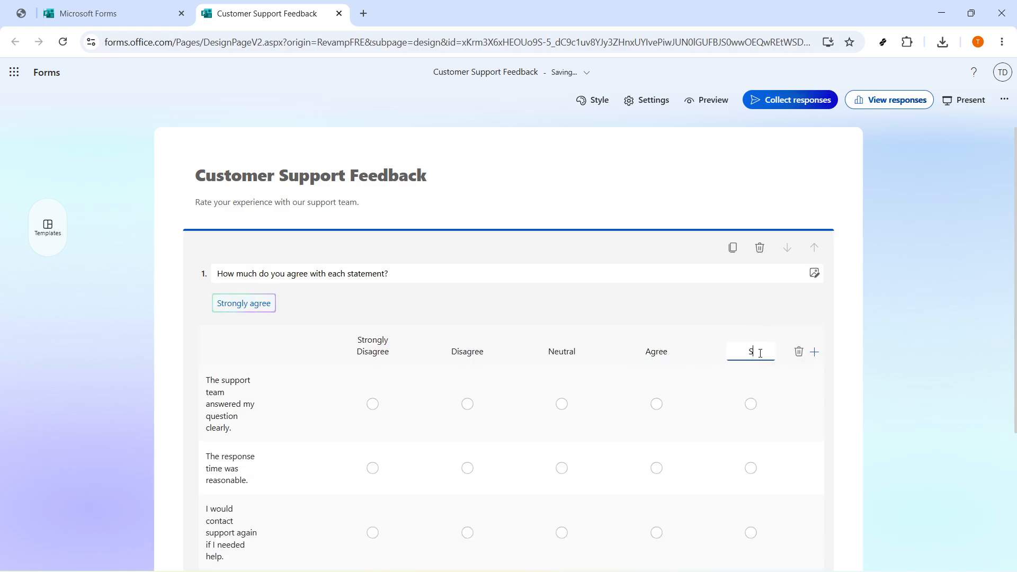
type("trongly a")
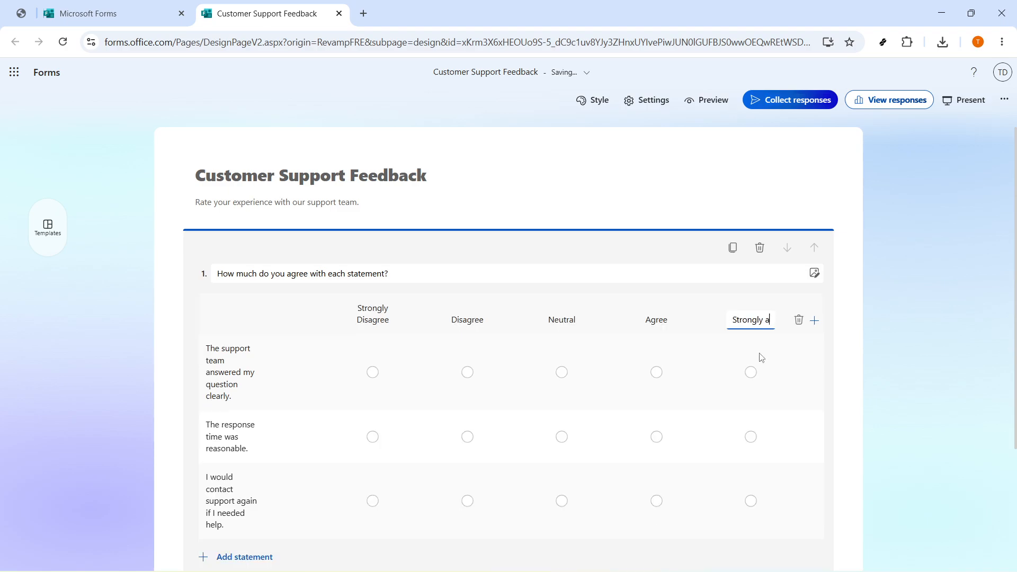
key("BackSpace")
type("Agree")
left_click(891, 377)
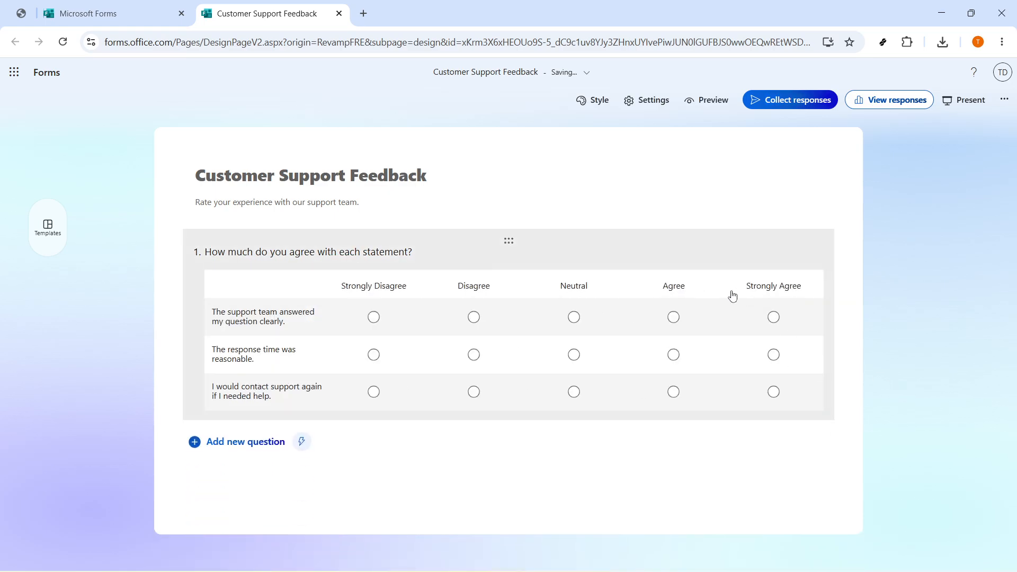
Step: Preview the form and answer the three statements with "Agree", "Strongly Agree" and "Strongly Agree" respectively
left_click(719, 101)
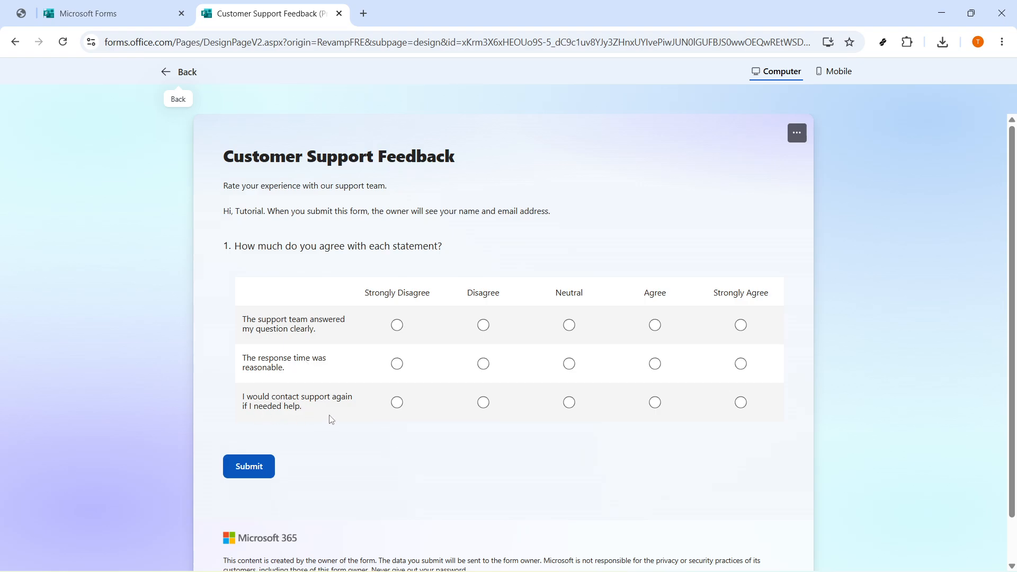
left_click_drag(236, 245, 448, 252)
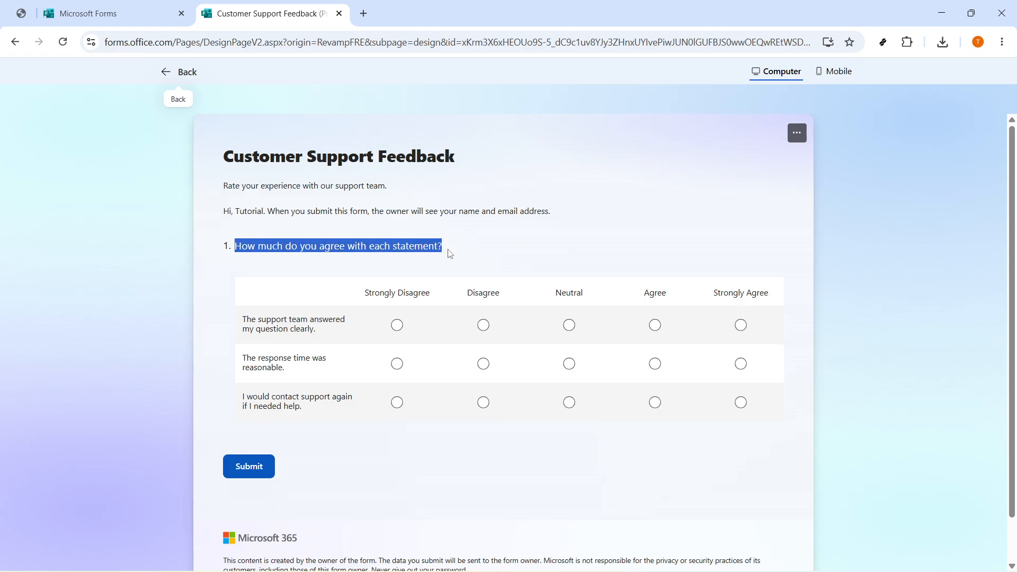
left_click(450, 253)
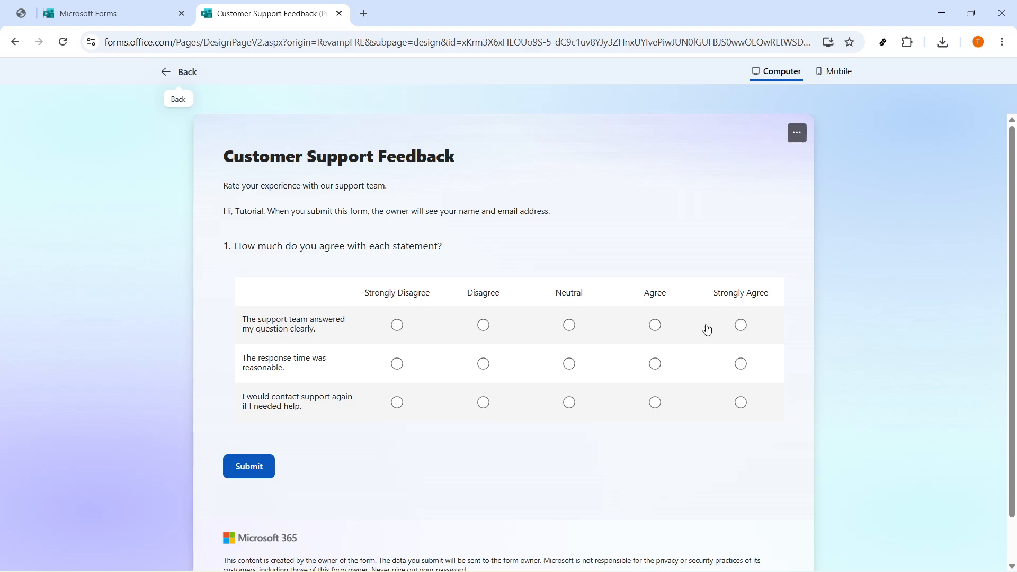
left_click(654, 325)
left_click(741, 363)
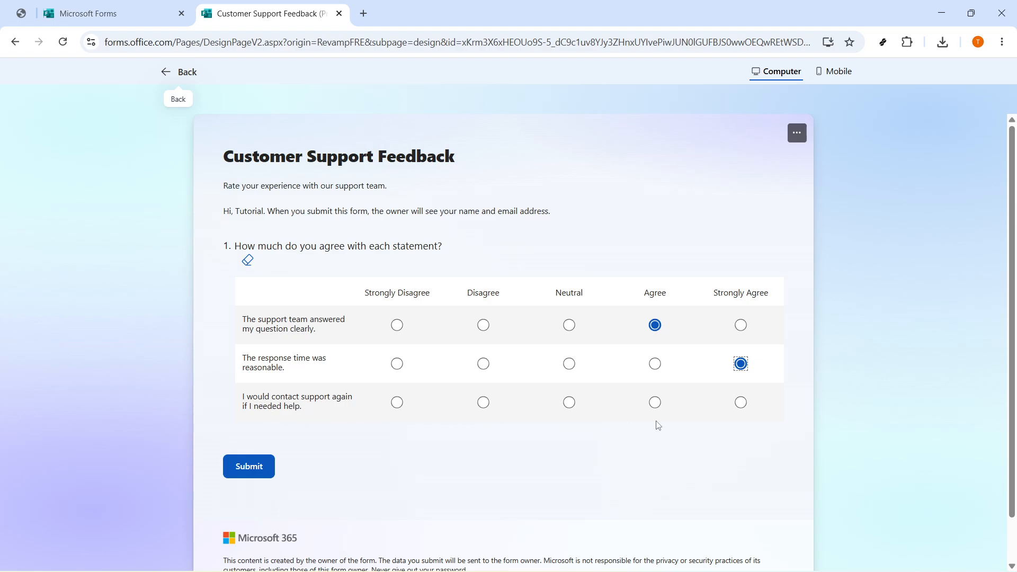
left_click(740, 404)
left_click(736, 305)
Step: Check how the form preview looks on mobile and return to the computer view
left_click(833, 71)
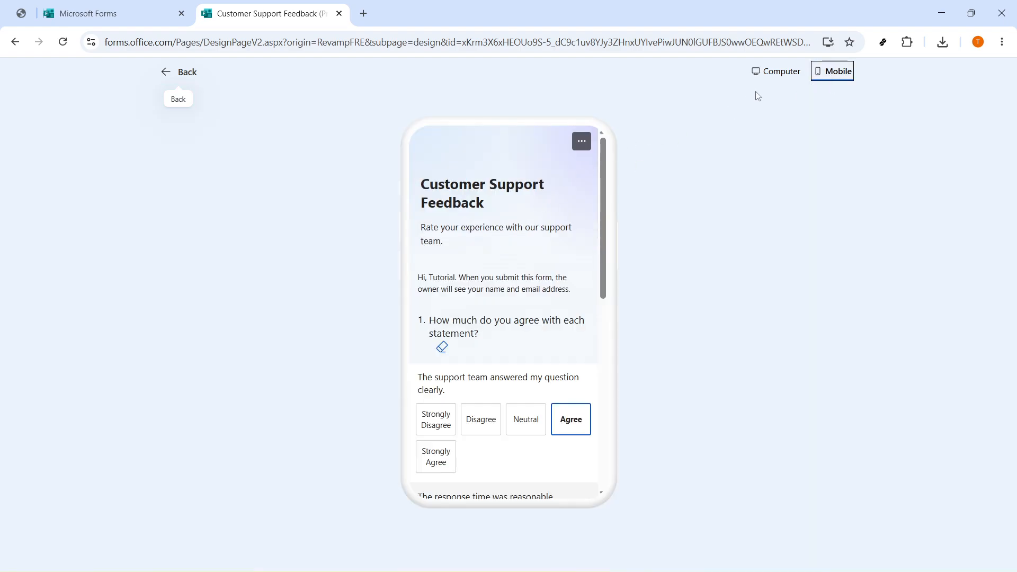
left_click(764, 71)
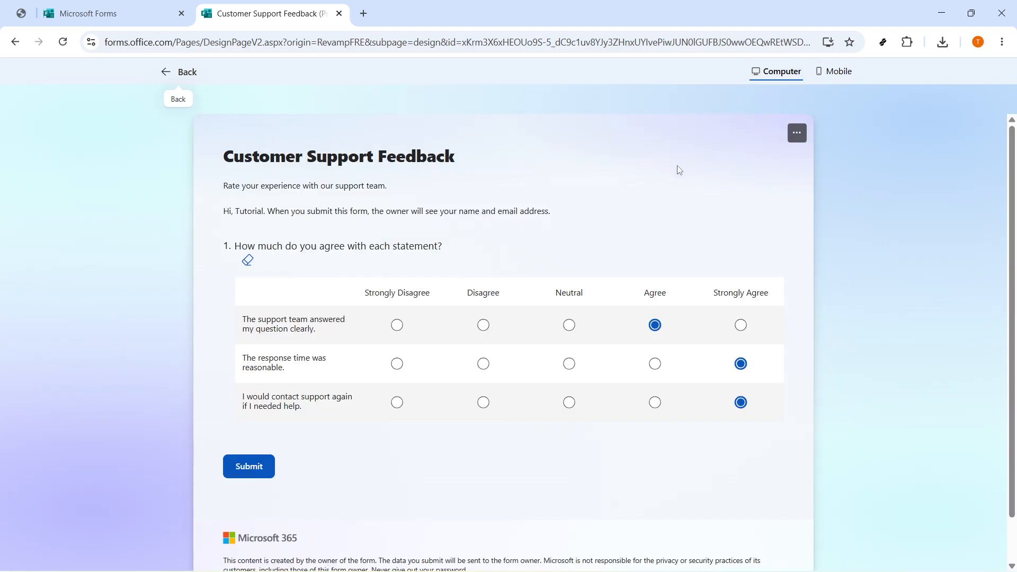